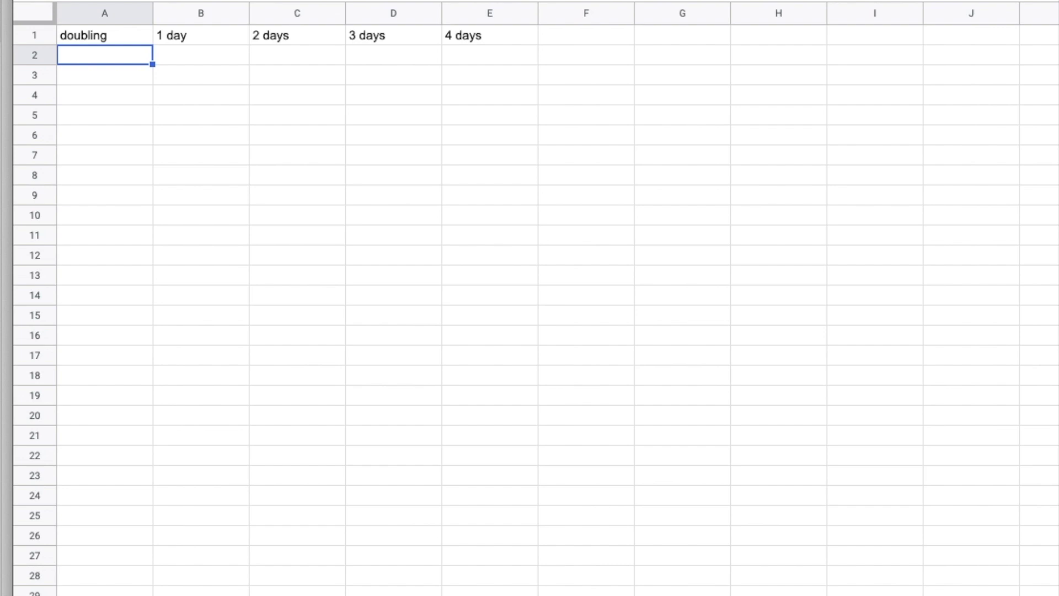
Enter 1 in A2 and the doubling formula =A2*2 in A3.
{"action": "type", "text": "1"}
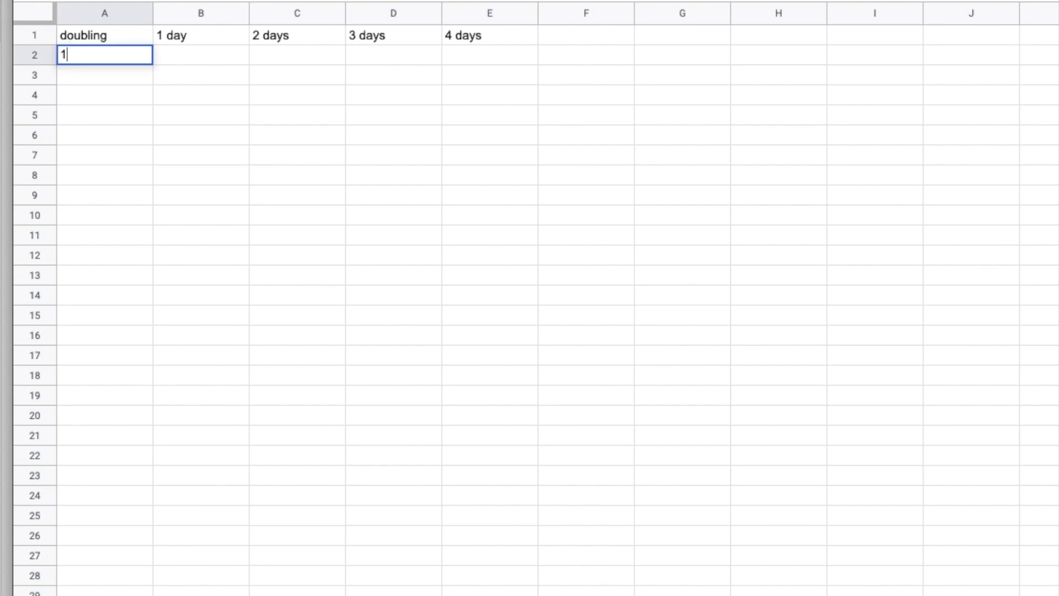
{"action": "key", "text": "Return"}
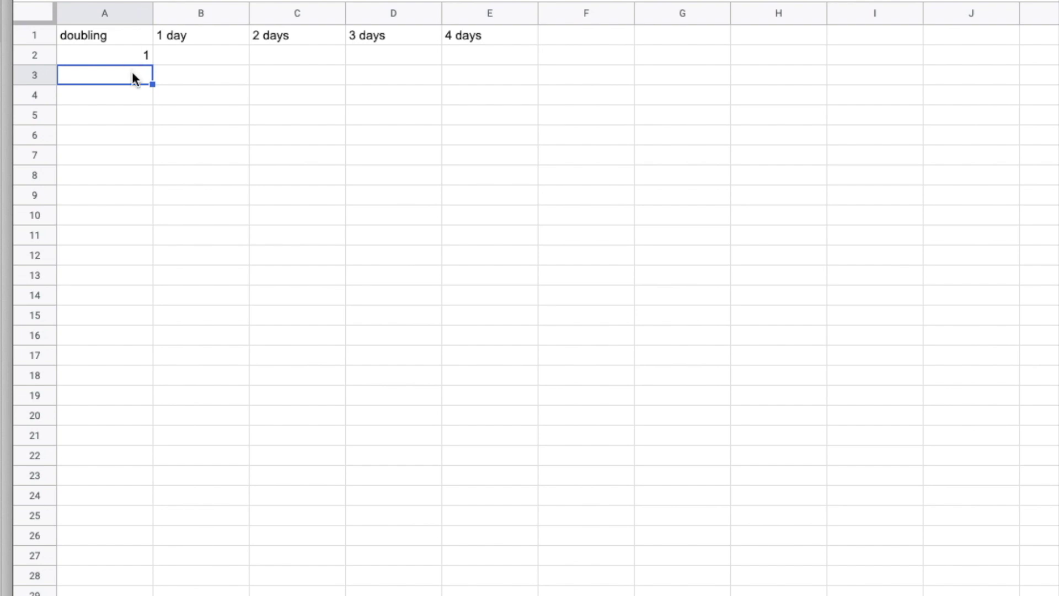
{"action": "type", "text": "="}
{"action": "left_click", "coordinate": [136, 54]}
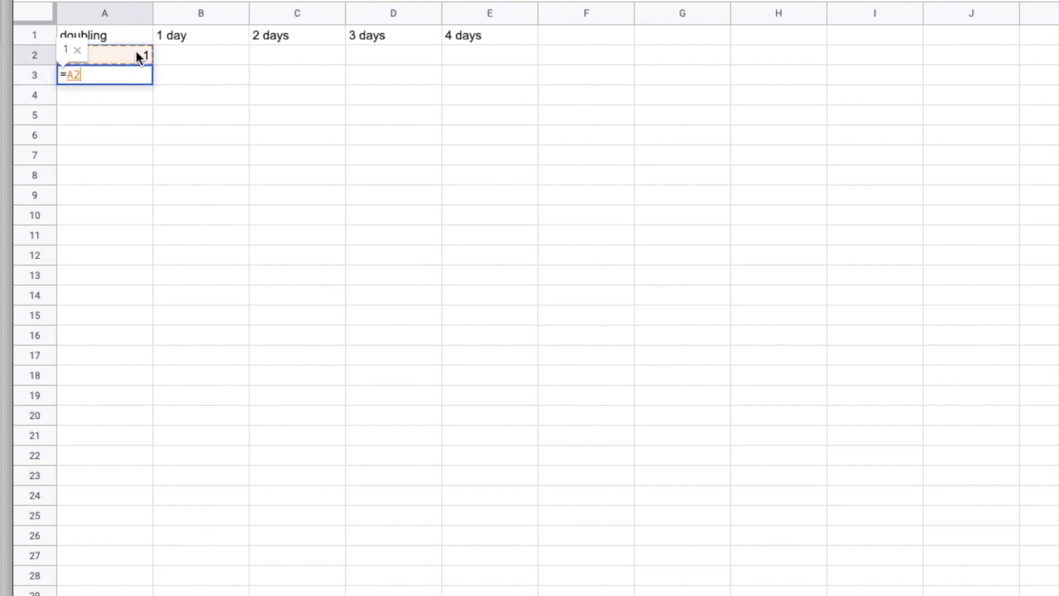
{"action": "type", "text": "*"}
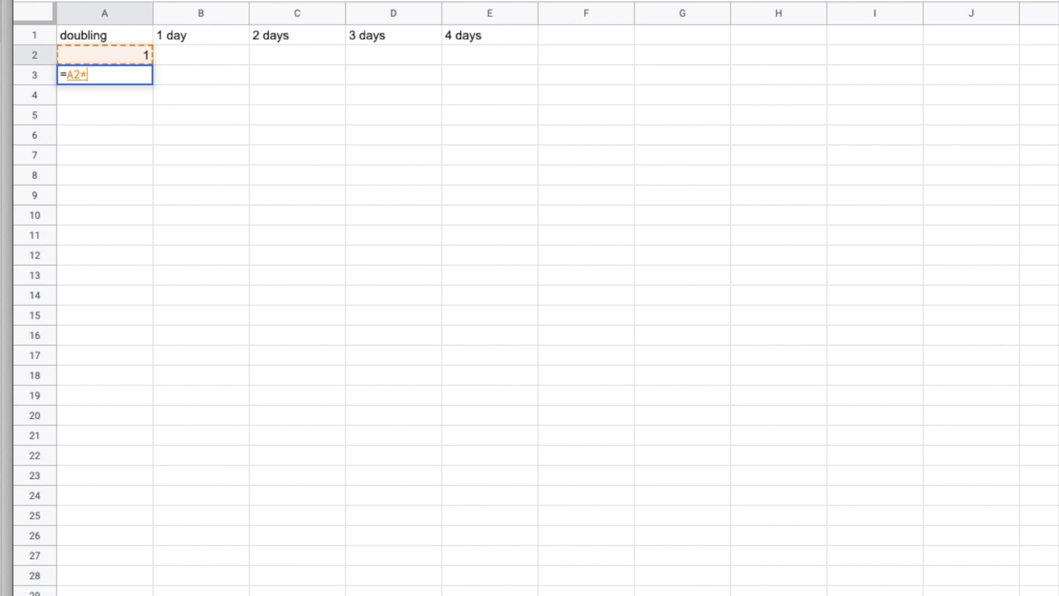
{"action": "type", "text": "2"}
{"action": "key", "text": "Return"}
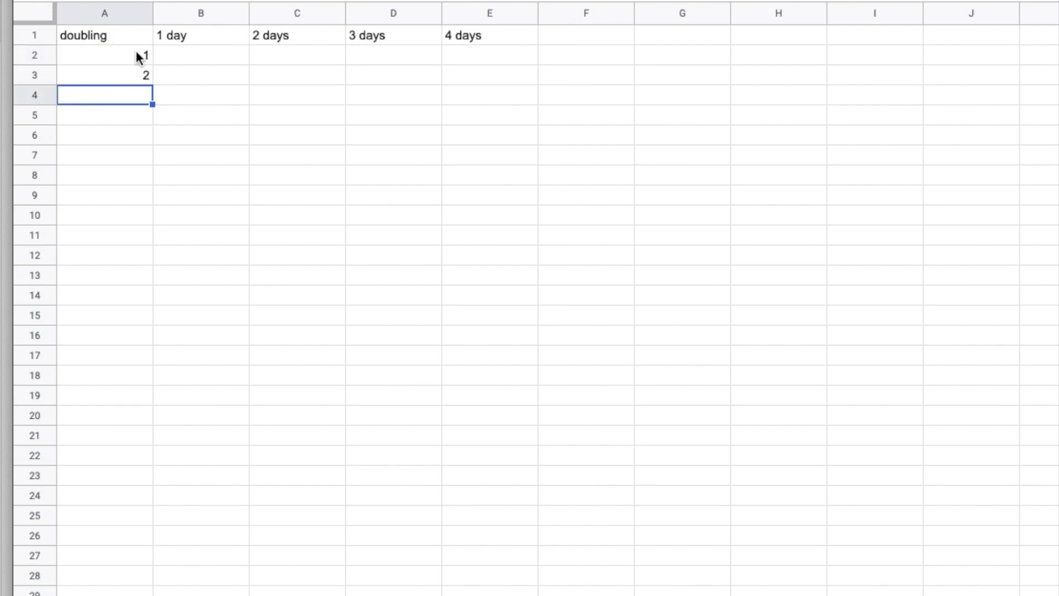
Fill the doubling formula down column A to A25, reaching 8388608.
{"action": "left_click", "coordinate": [122, 75]}
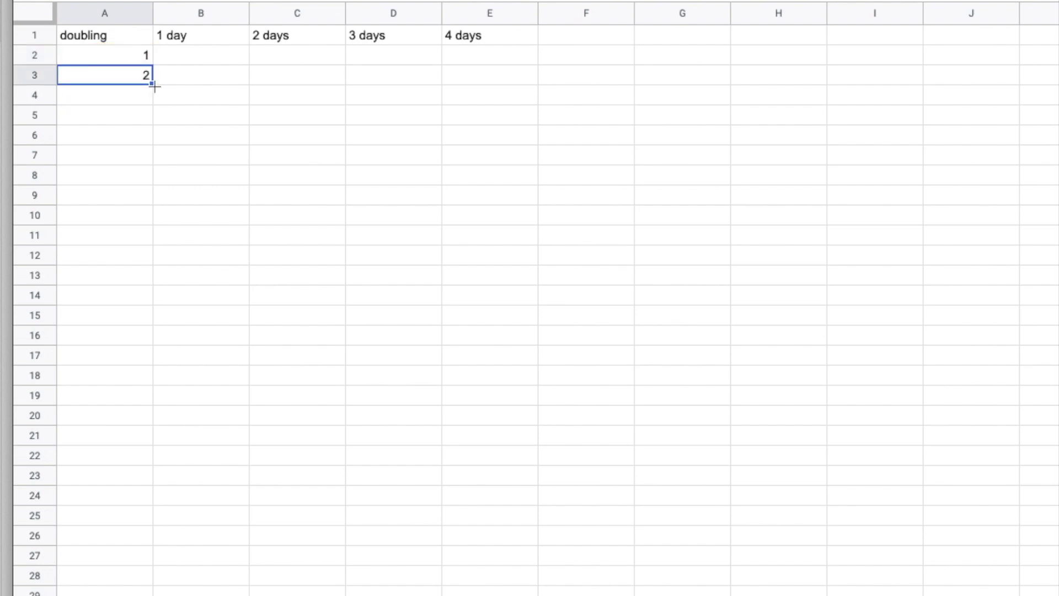
{"action": "left_click_drag", "start_coordinate": [152, 83], "coordinate": [144, 460]}
{"action": "left_click_drag", "start_coordinate": [142, 468], "coordinate": [139, 513]}
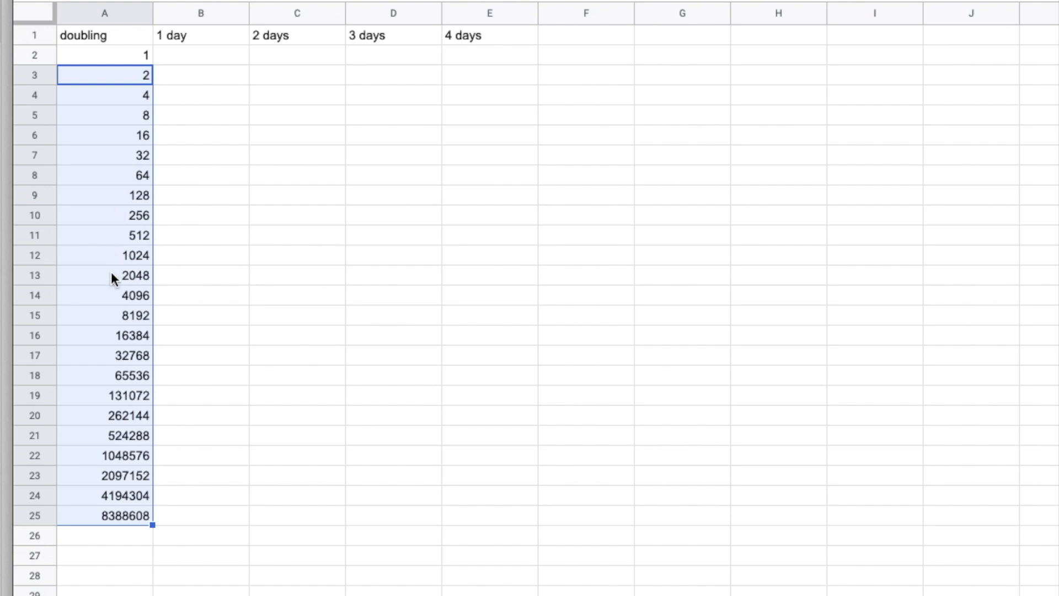
{"action": "left_click", "coordinate": [98, 517]}
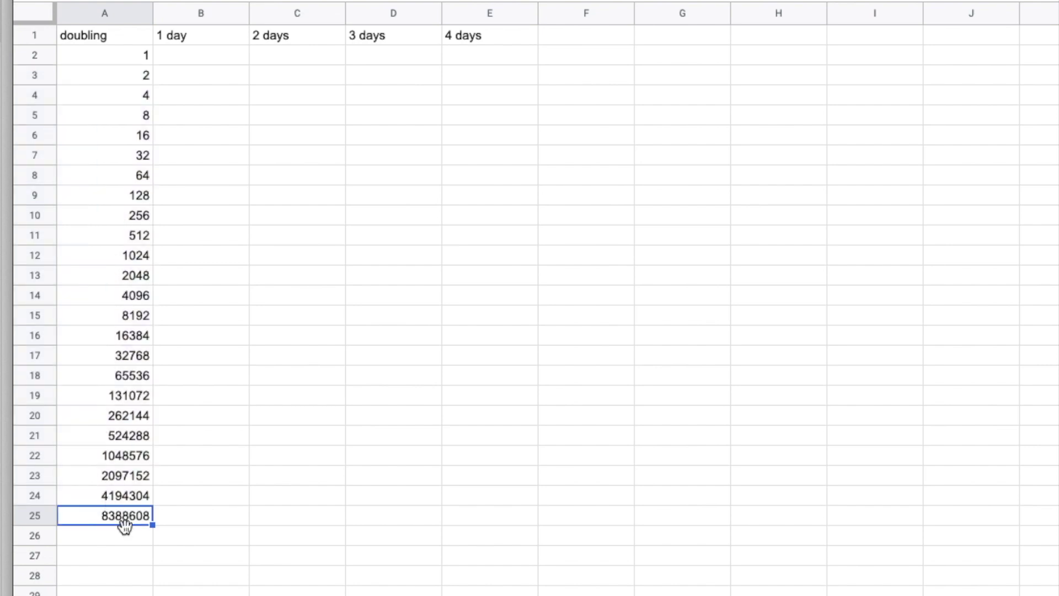
{"action": "left_click", "coordinate": [194, 63]}
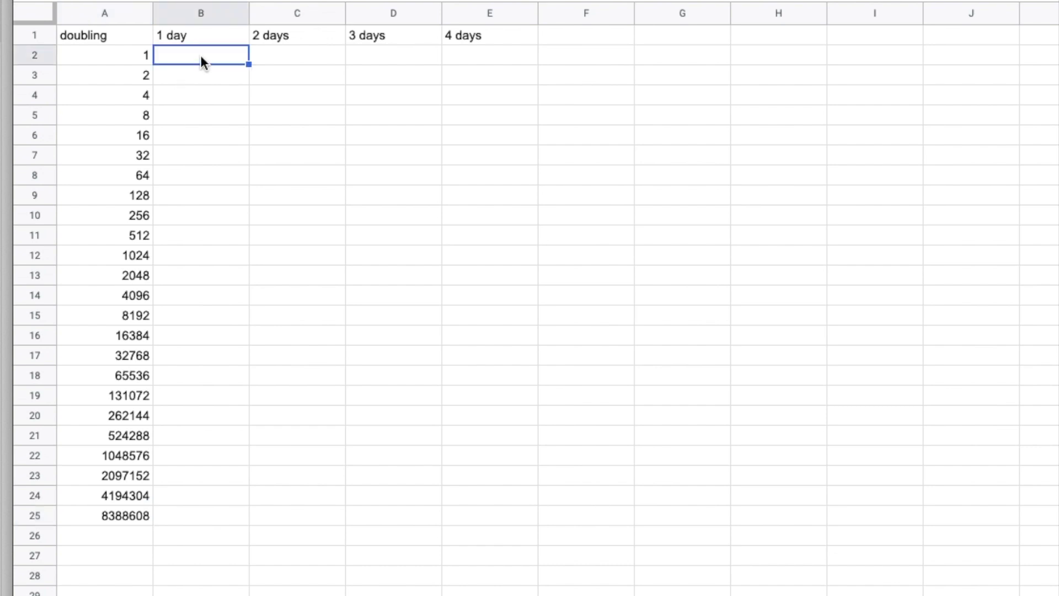
Fill the 1 day column B2:B25, starting at 1 with a formula referencing B2.
{"action": "type", "text": "1"}
{"action": "key", "text": "Return"}
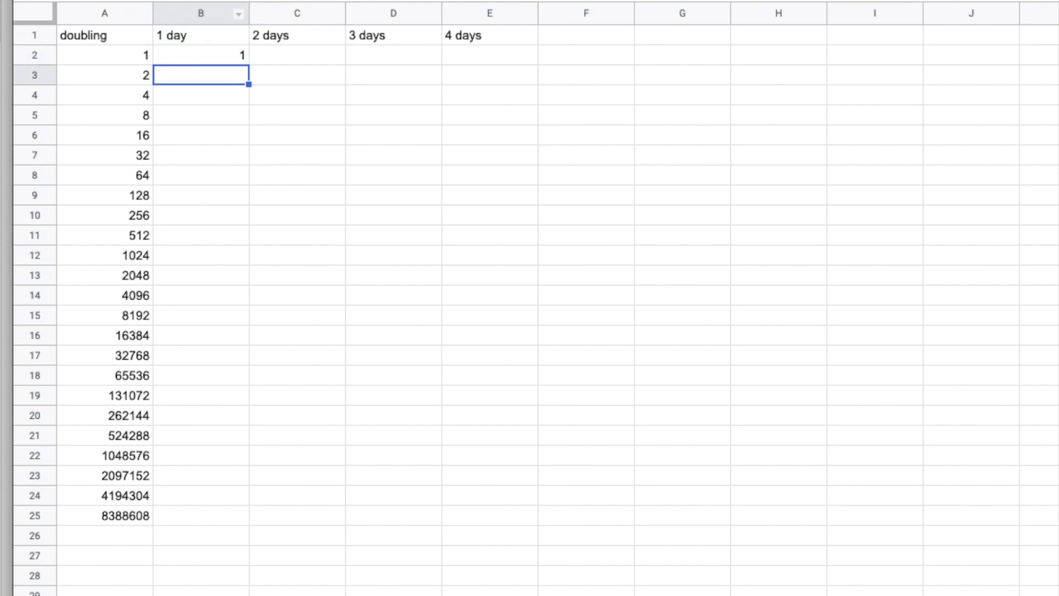
{"action": "type", "text": "="}
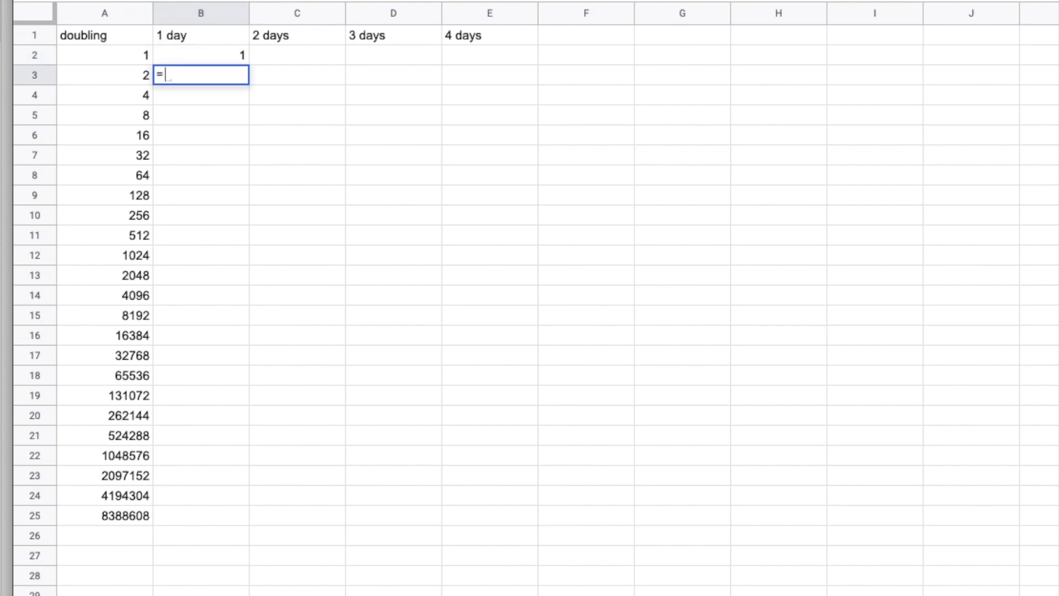
{"action": "left_click", "coordinate": [202, 58]}
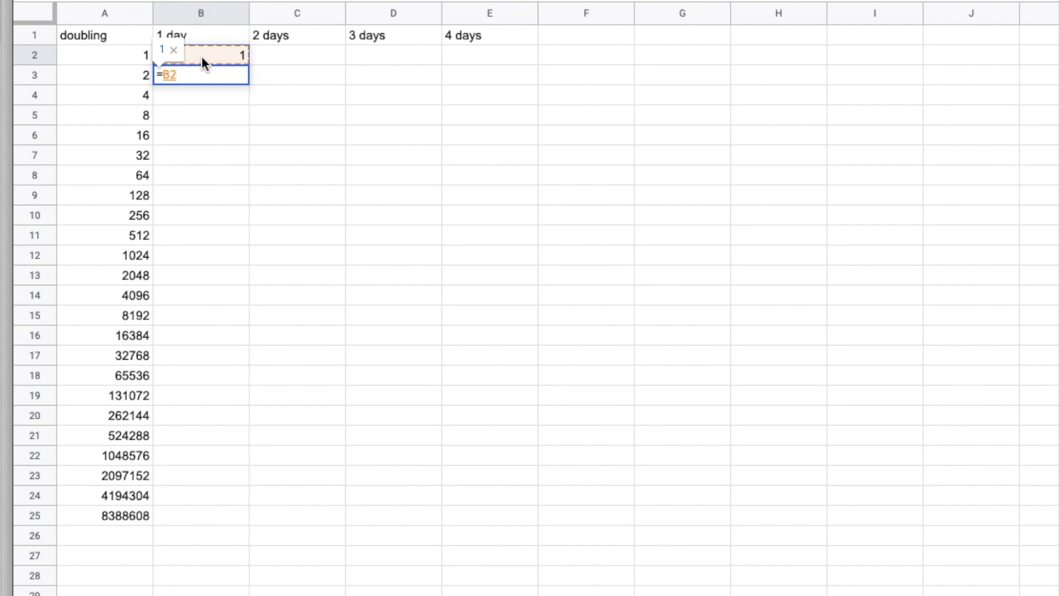
{"action": "type", "text": "*2"}
{"action": "key", "text": "Return"}
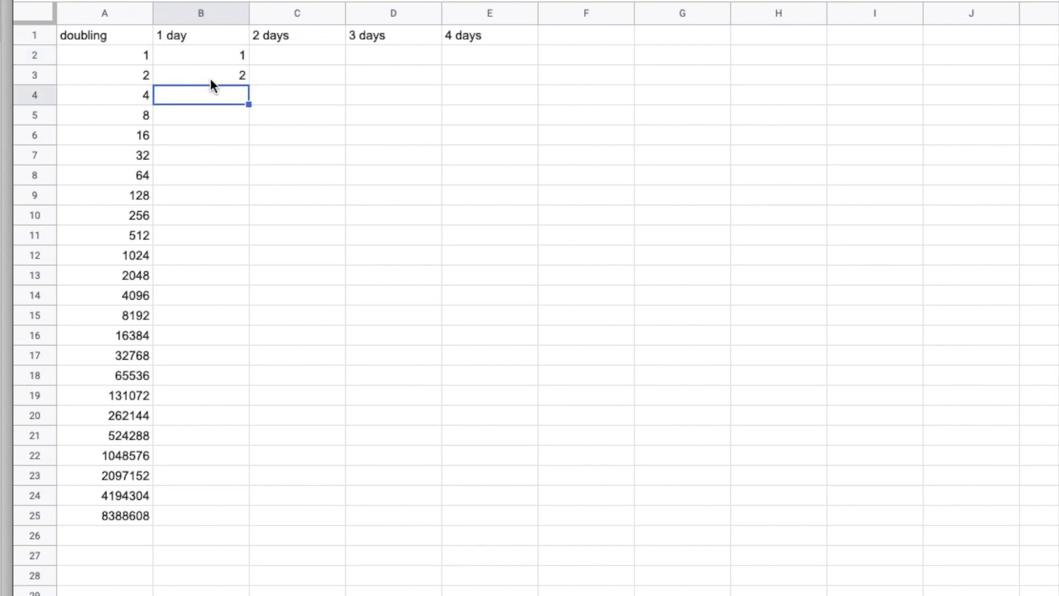
{"action": "left_click", "coordinate": [211, 80]}
{"action": "left_click_drag", "start_coordinate": [249, 86], "coordinate": [229, 519]}
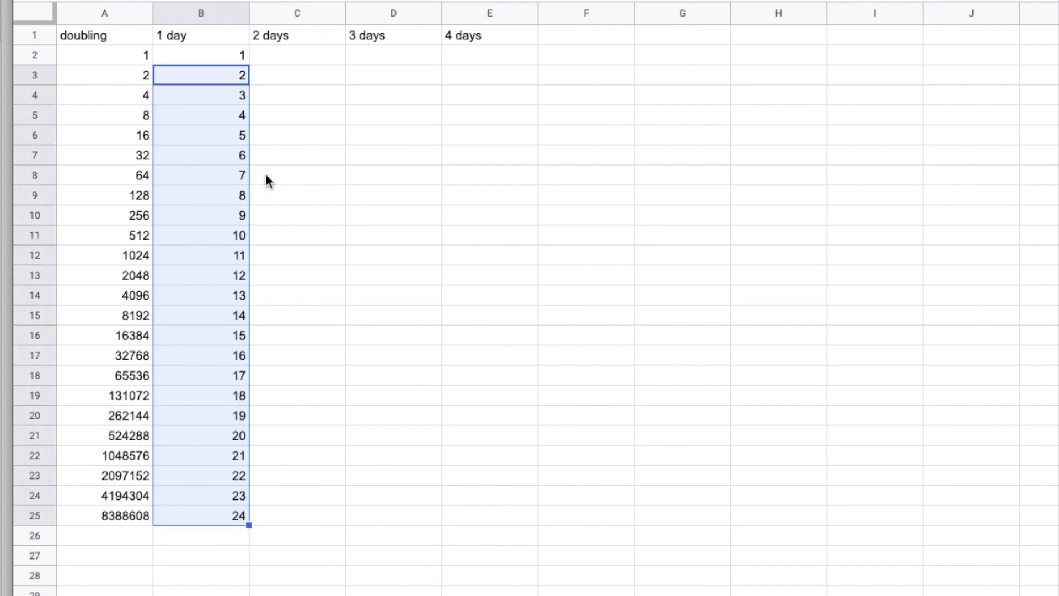
Fill the 2 days column with 1 in C2 and =C2+2 down to C25, ending at 47.
{"action": "left_click", "coordinate": [293, 55]}
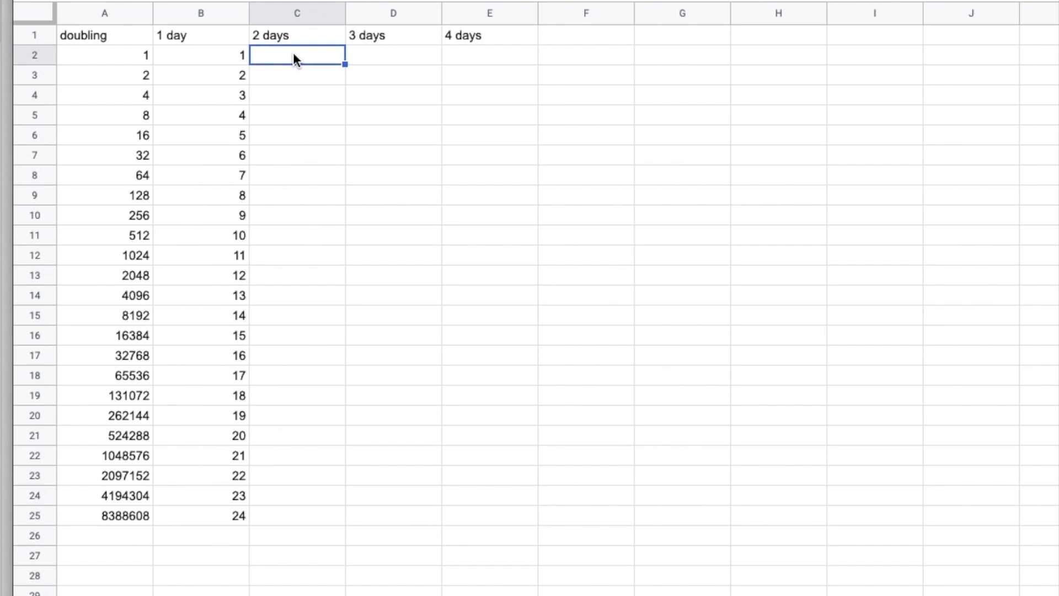
{"action": "type", "text": "1"}
{"action": "key", "text": "Return"}
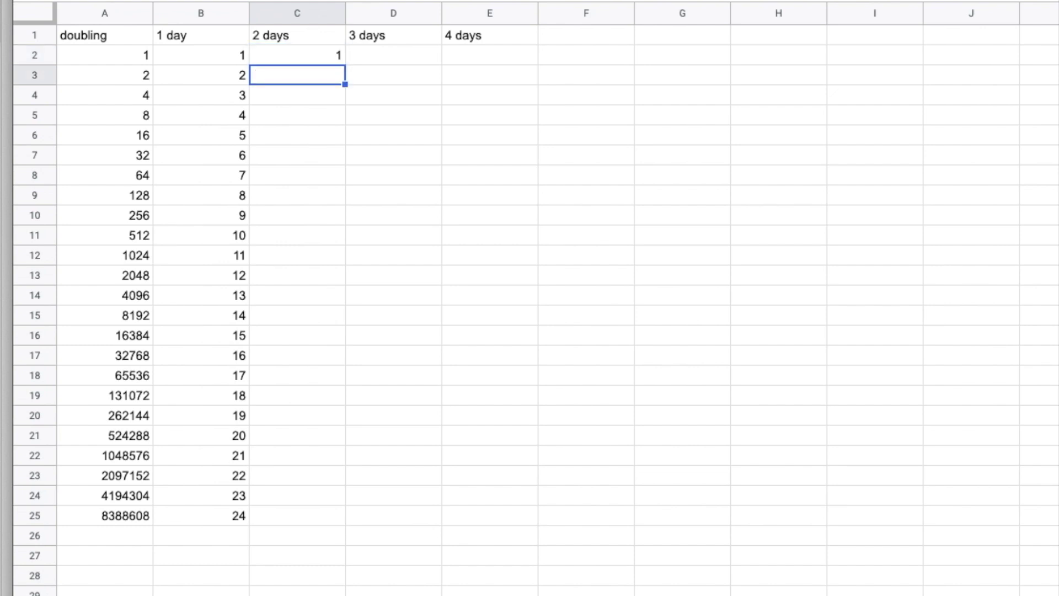
{"action": "type", "text": "="}
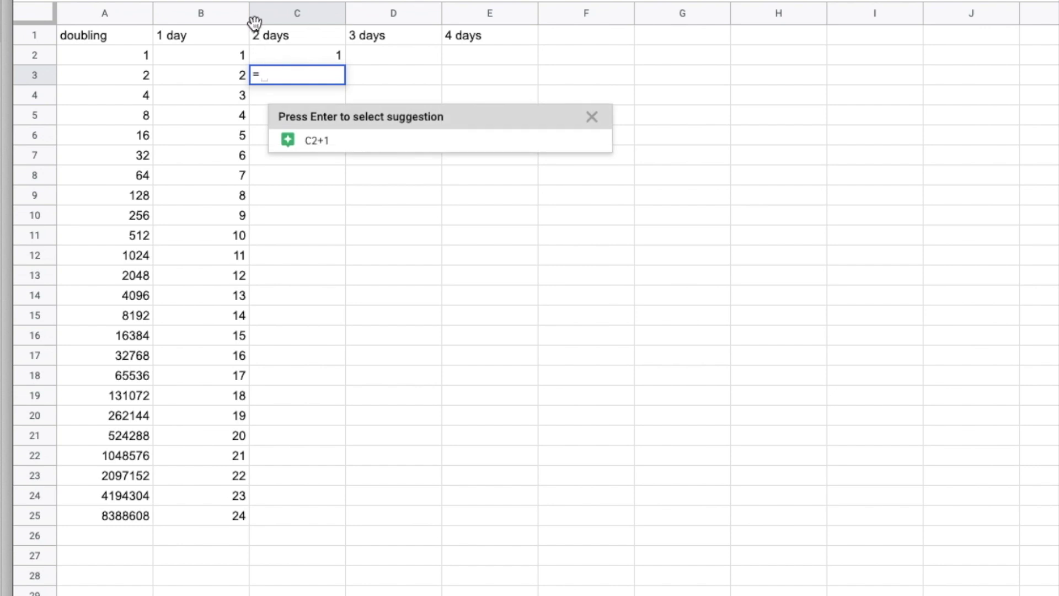
{"action": "left_click", "coordinate": [282, 55]}
{"action": "type", "text": "+"}
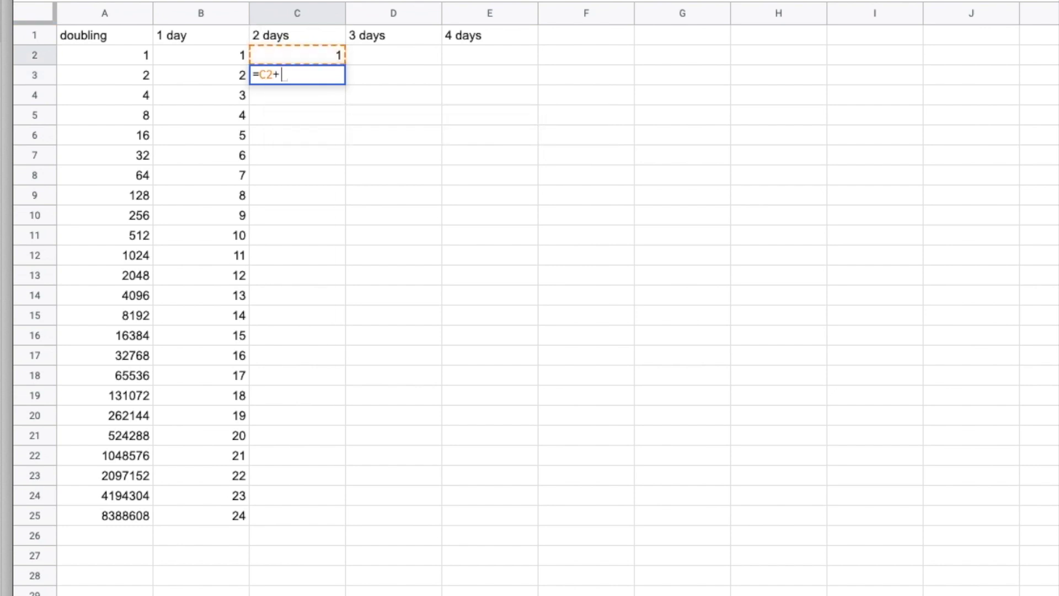
{"action": "type", "text": "2"}
{"action": "key", "text": "Return"}
{"action": "left_click", "coordinate": [295, 78]}
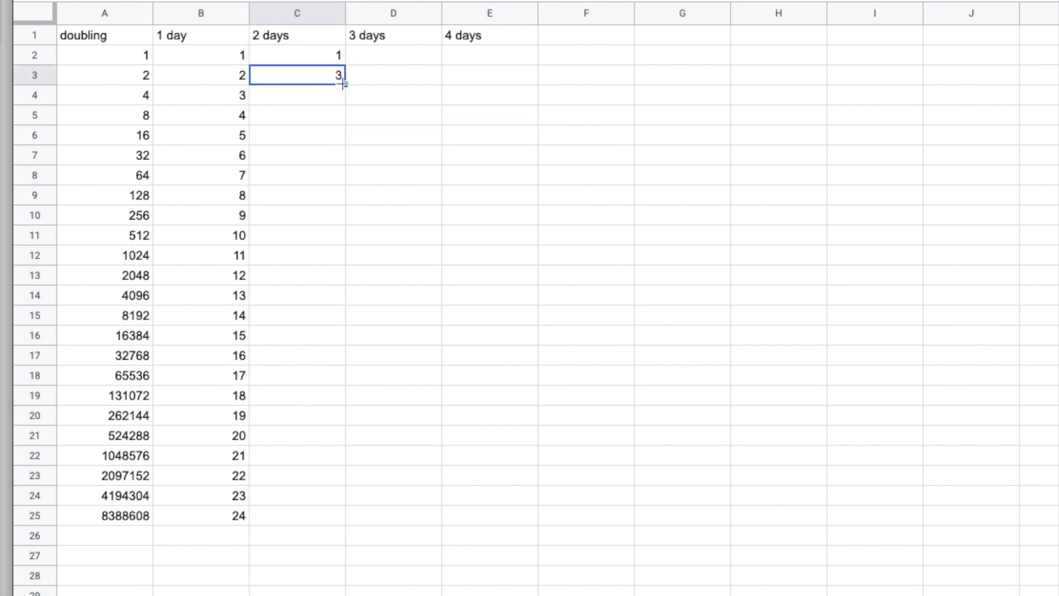
{"action": "left_click_drag", "start_coordinate": [345, 83], "coordinate": [350, 509]}
{"action": "left_click", "coordinate": [319, 516]}
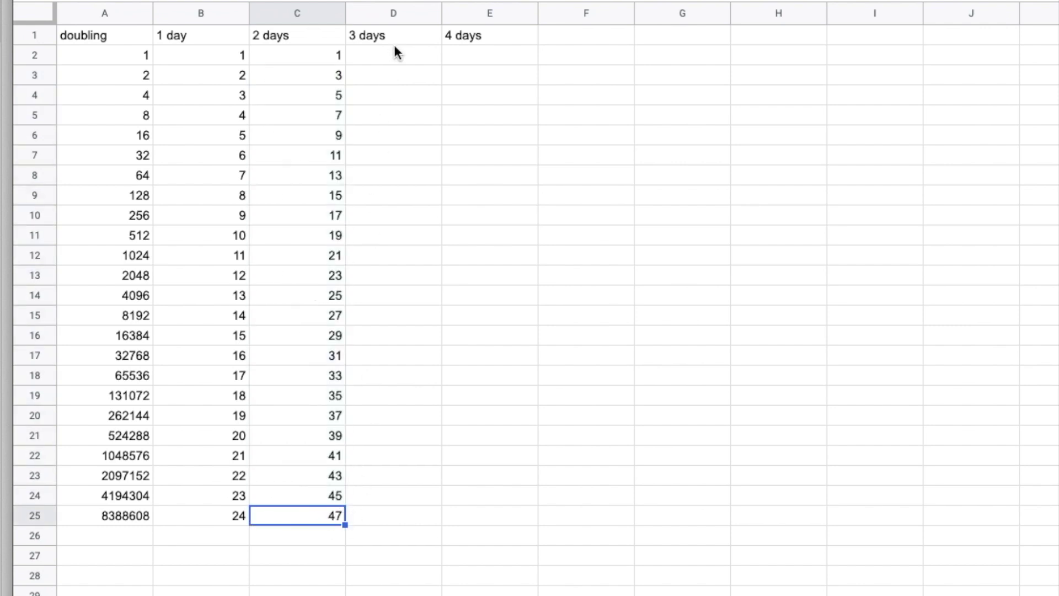
Fill the 3 days column with 1 in D2 and =D2+3 down to D25, ending at 70.
{"action": "left_click", "coordinate": [395, 59]}
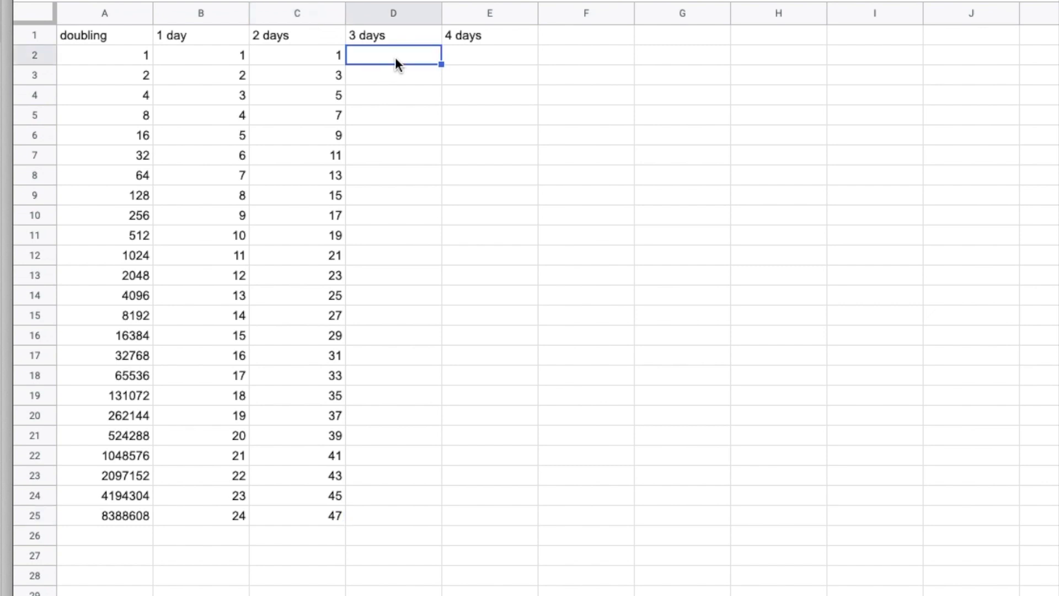
{"action": "type", "text": "="}
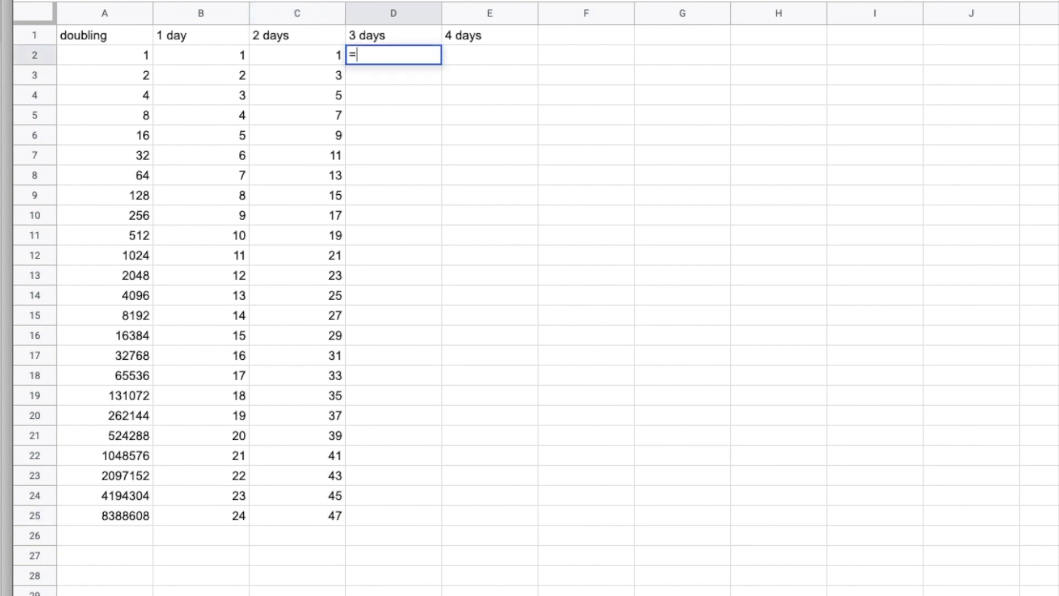
{"action": "type", "text": "1"}
{"action": "key", "text": "Return"}
{"action": "type", "text": "="}
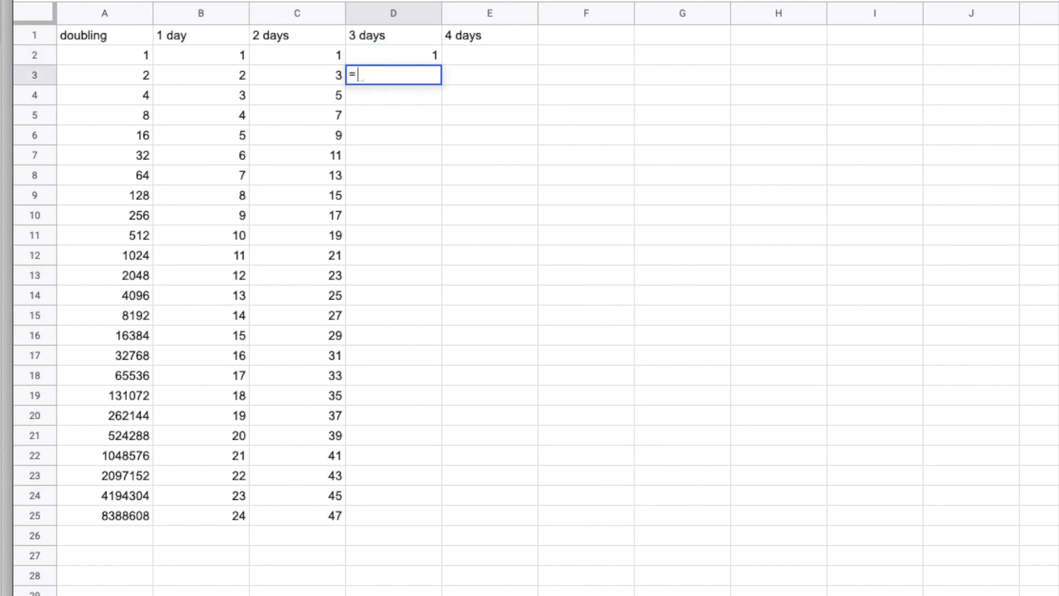
{"action": "left_click", "coordinate": [423, 55]}
{"action": "type", "text": "+"}
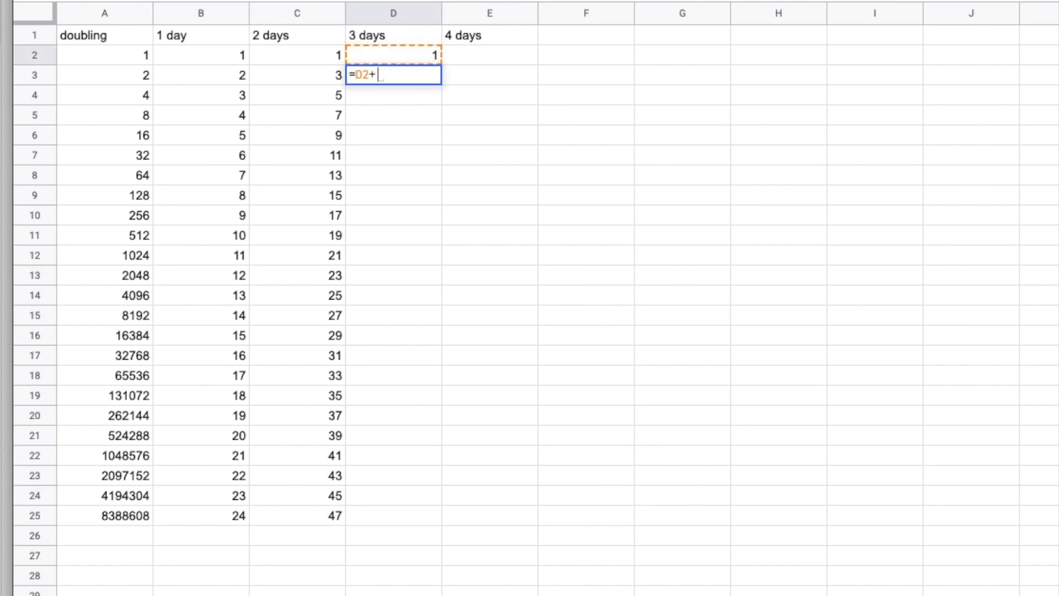
{"action": "type", "text": "3"}
{"action": "key", "text": "Return"}
{"action": "left_click", "coordinate": [426, 73]}
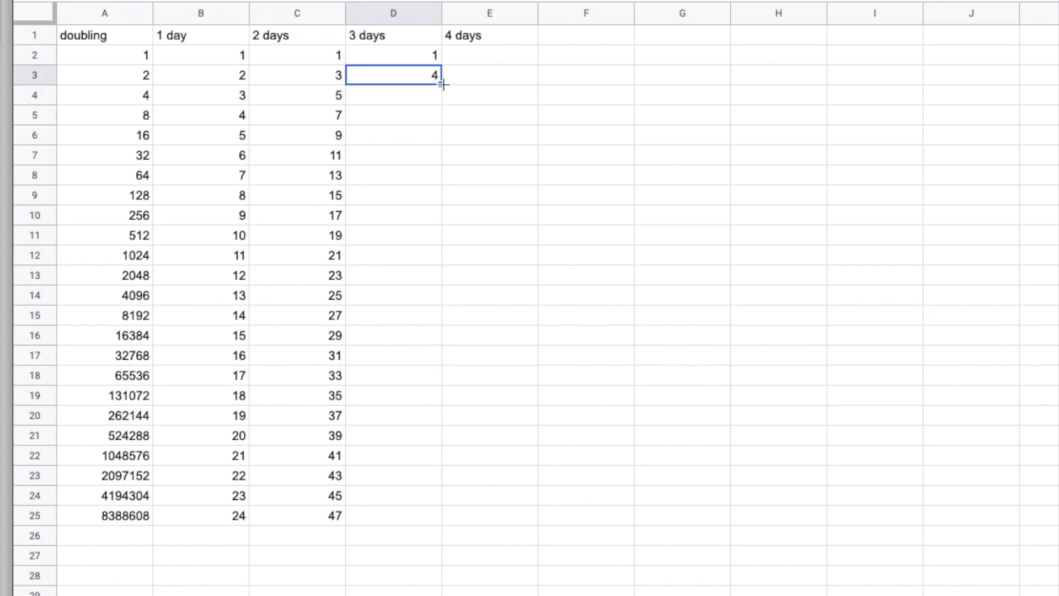
{"action": "left_click_drag", "start_coordinate": [441, 84], "coordinate": [449, 519]}
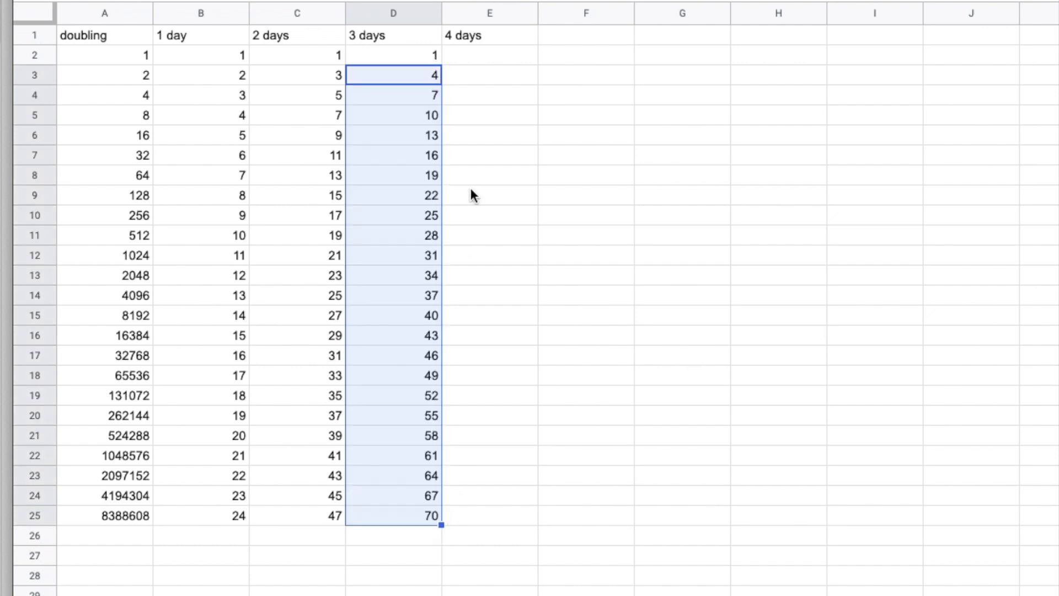
Fill the 4 days column with 1 in E2 and =E2+4 down to E25, ending at 93.
{"action": "left_click", "coordinate": [505, 58]}
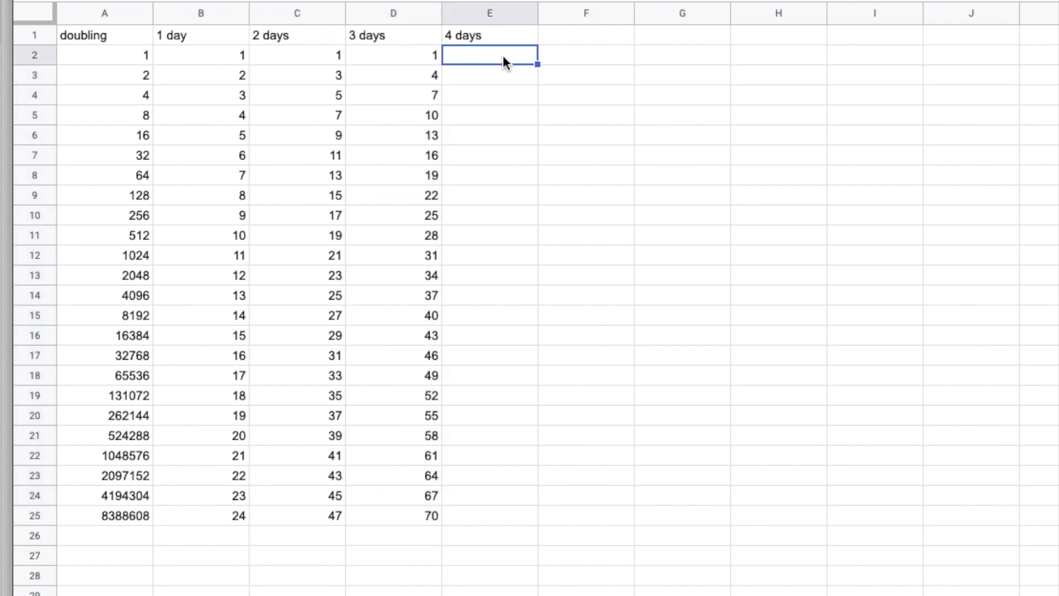
{"action": "type", "text": "1"}
{"action": "key", "text": "Return"}
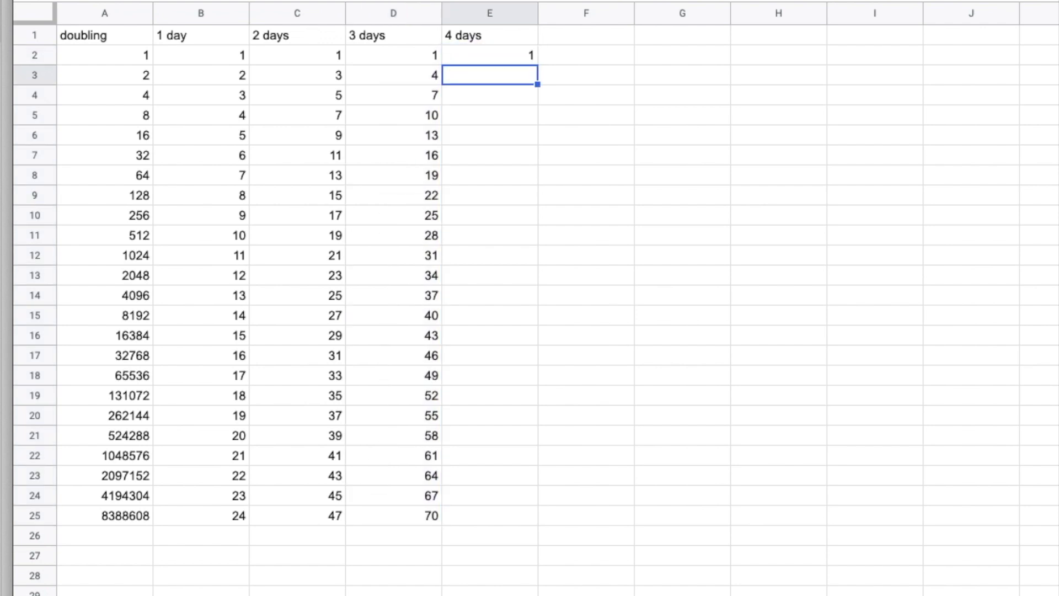
{"action": "type", "text": "="}
{"action": "left_click", "coordinate": [502, 55]}
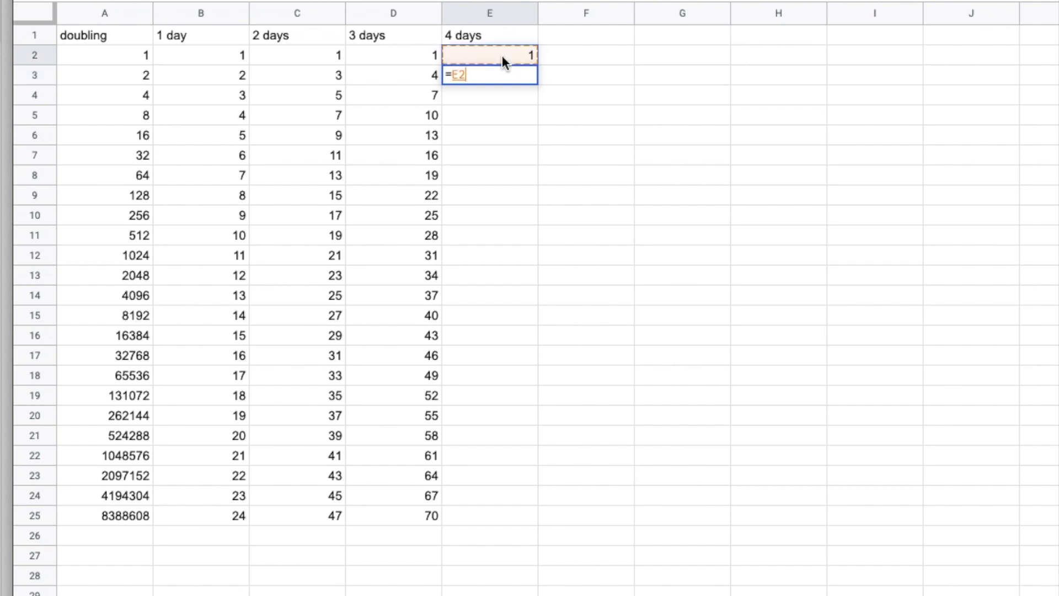
{"action": "type", "text": "+4"}
{"action": "key", "text": "Return"}
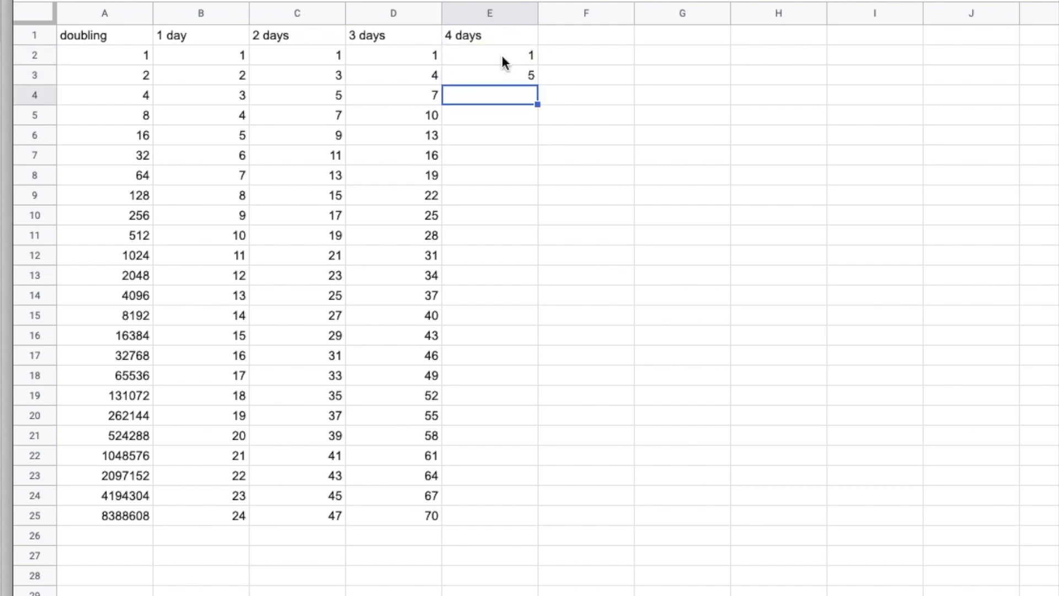
{"action": "left_click", "coordinate": [508, 75]}
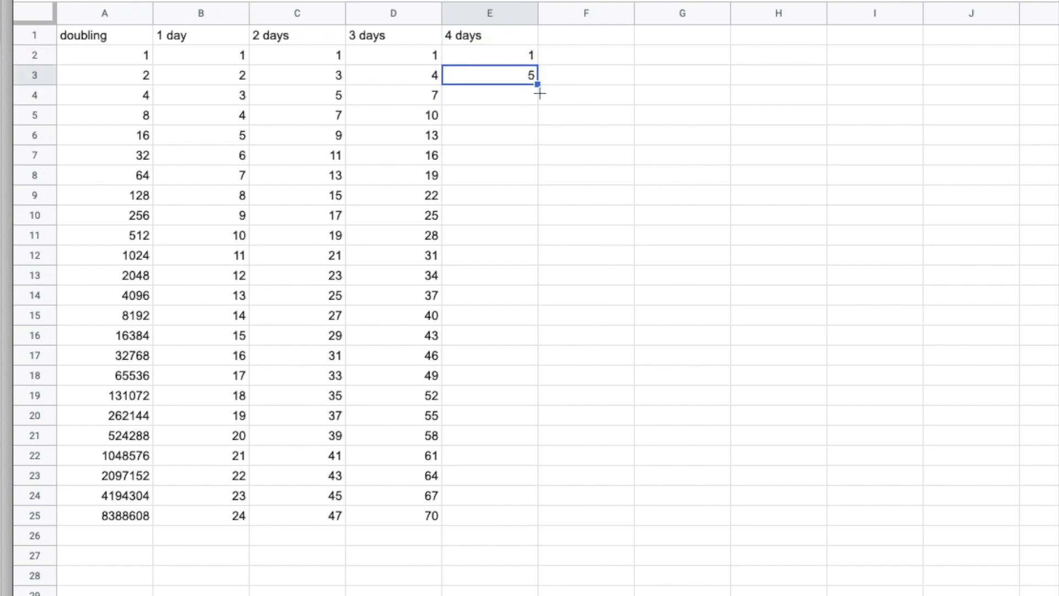
{"action": "left_click_drag", "start_coordinate": [537, 84], "coordinate": [540, 523]}
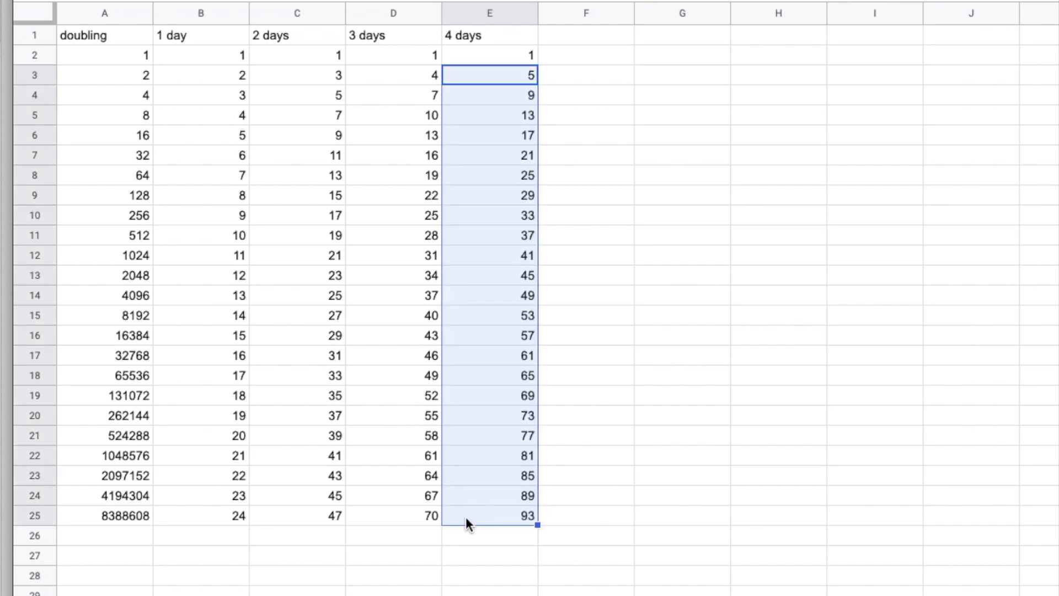
{"action": "left_click", "coordinate": [237, 521]}
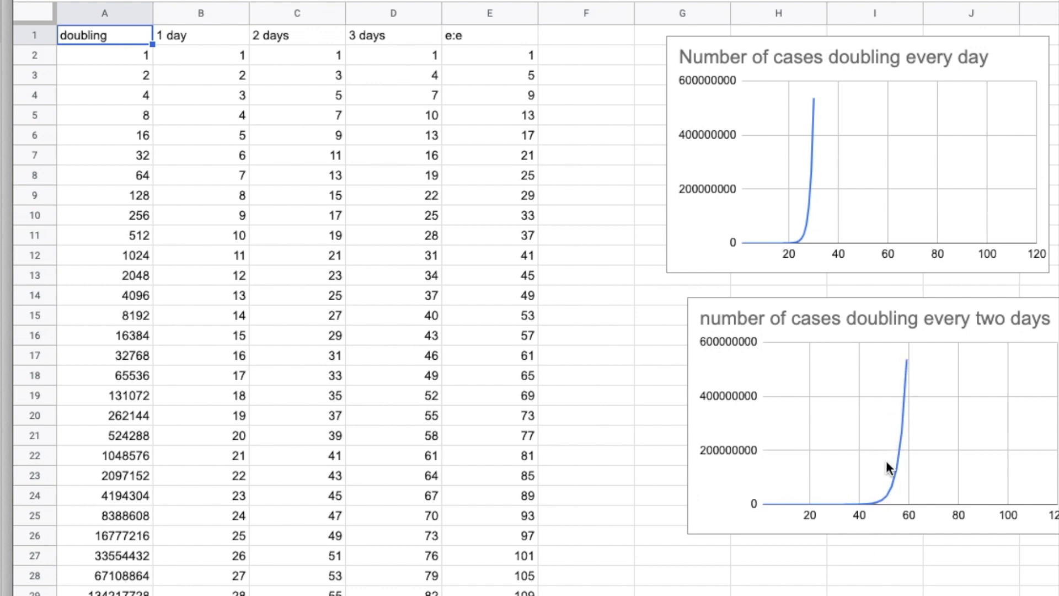
Scroll the sheet right to bring the third chart, 4 days vs. doubling, into view.
{"action": "scroll", "coordinate": [924, 361], "scroll_direction": "right", "scroll_amount": 2}
{"action": "scroll", "coordinate": [924, 361], "scroll_direction": "right", "scroll_amount": 2}
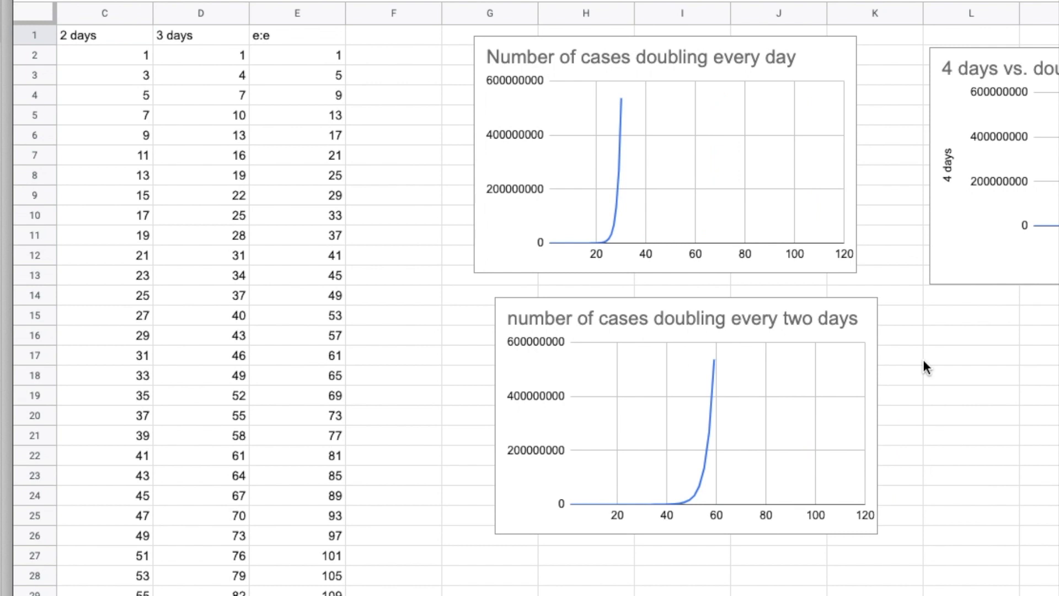
{"action": "scroll", "coordinate": [924, 361], "scroll_direction": "right", "scroll_amount": 5}
{"action": "scroll", "coordinate": [924, 361], "scroll_direction": "right", "scroll_amount": 2}
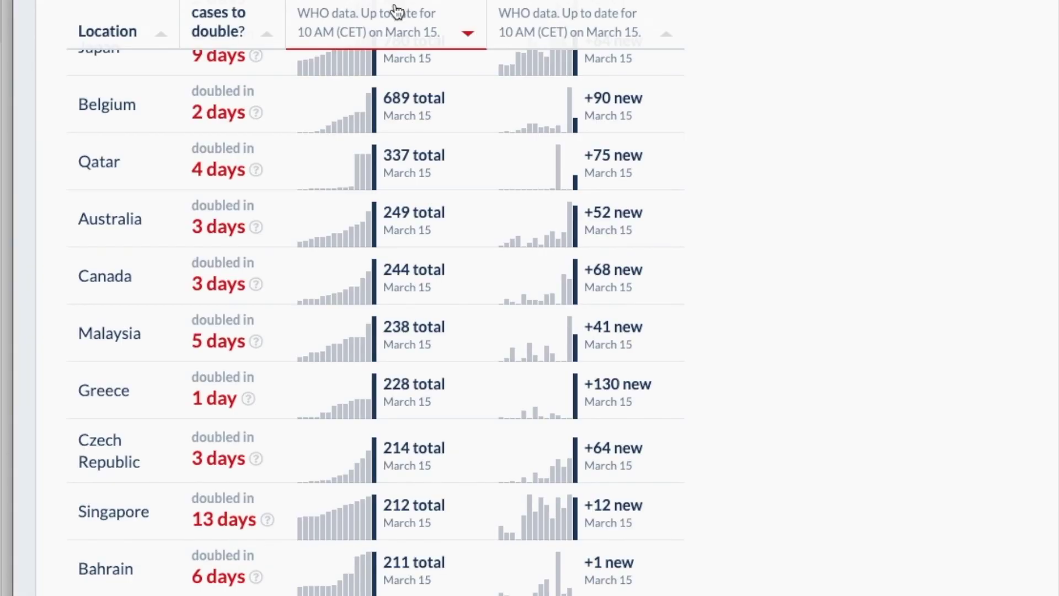
{"action": "scroll", "coordinate": [342, 164], "scroll_direction": "up", "scroll_amount": 3}
{"action": "scroll", "coordinate": [340, 166], "scroll_direction": "up", "scroll_amount": 10}
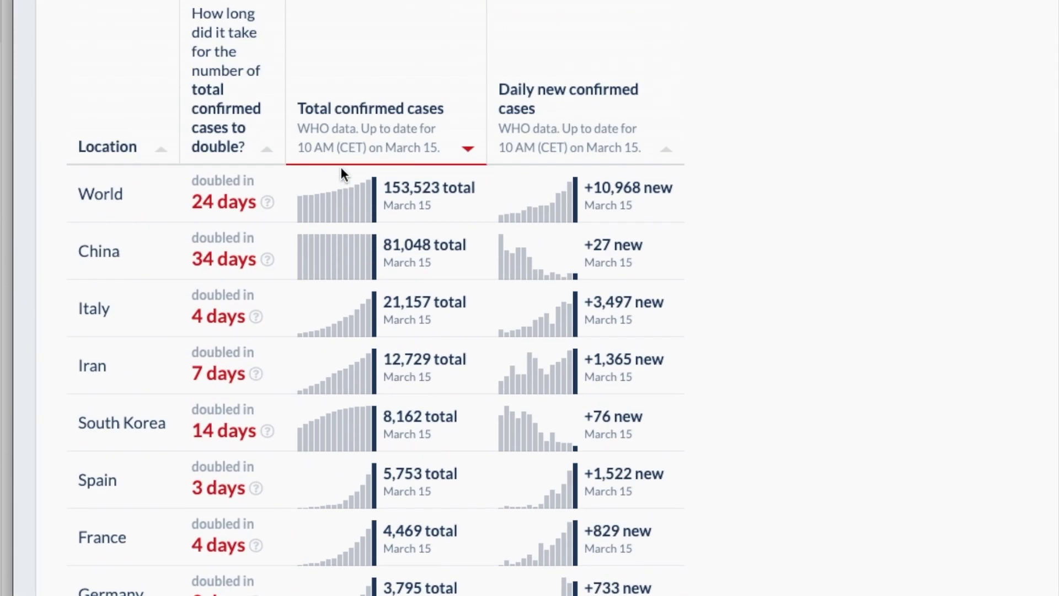
{"action": "scroll", "coordinate": [340, 166], "scroll_direction": "up", "scroll_amount": 15}
{"action": "scroll", "coordinate": [342, 168], "scroll_direction": "down", "scroll_amount": 8}
{"action": "scroll", "coordinate": [342, 168], "scroll_direction": "down", "scroll_amount": 5}
{"action": "scroll", "coordinate": [341, 168], "scroll_direction": "down", "scroll_amount": 5}
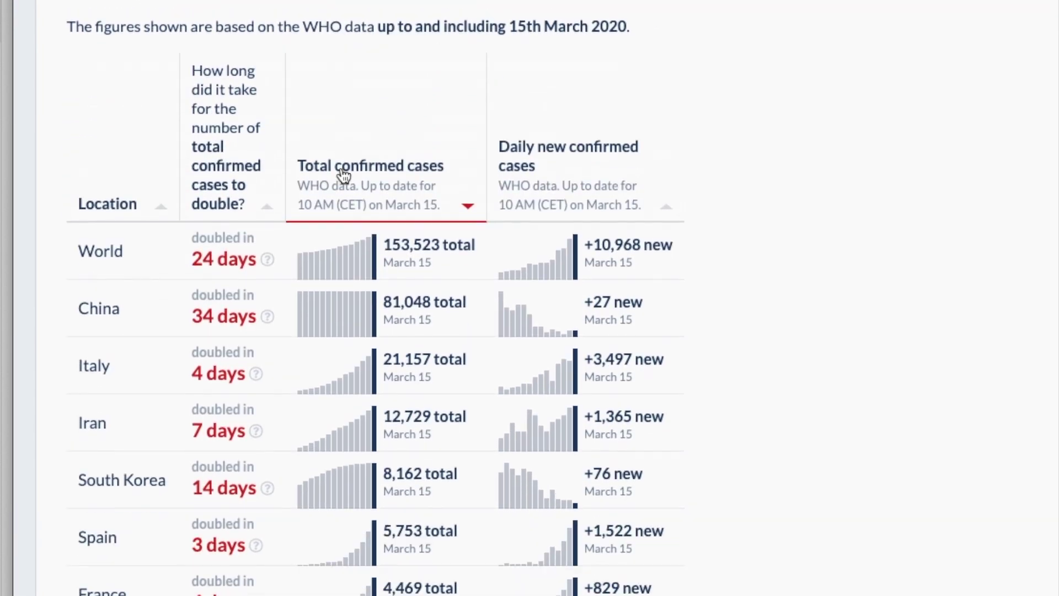
{"action": "scroll", "coordinate": [342, 167], "scroll_direction": "down", "scroll_amount": 3}
{"action": "scroll", "coordinate": [341, 168], "scroll_direction": "down", "scroll_amount": 1}
{"action": "scroll", "coordinate": [341, 169], "scroll_direction": "up", "scroll_amount": 2}
{"action": "scroll", "coordinate": [340, 168], "scroll_direction": "up", "scroll_amount": 1}
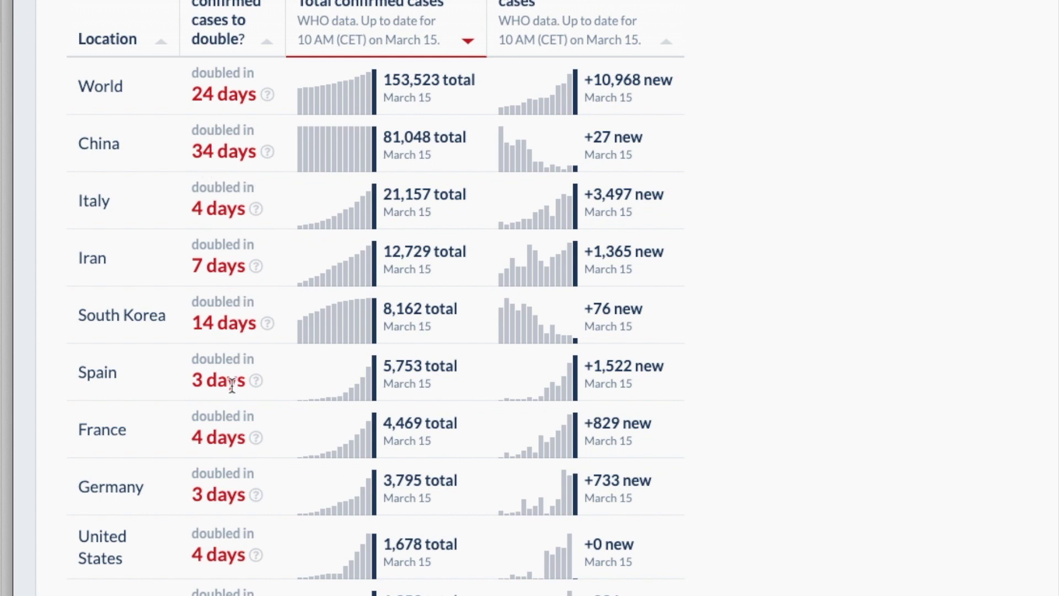
{"action": "scroll", "coordinate": [231, 384], "scroll_direction": "down", "scroll_amount": 1}
{"action": "scroll", "coordinate": [232, 385], "scroll_direction": "down", "scroll_amount": 1}
{"action": "scroll", "coordinate": [232, 385], "scroll_direction": "down", "scroll_amount": 3}
{"action": "scroll", "coordinate": [232, 385], "scroll_direction": "down", "scroll_amount": 2}
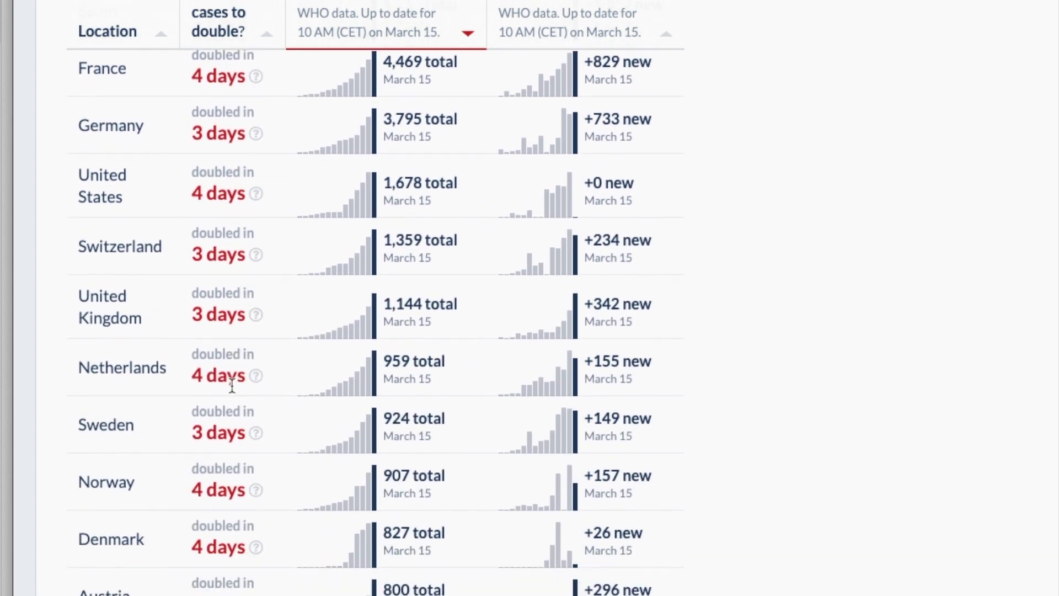
{"action": "scroll", "coordinate": [232, 384], "scroll_direction": "down", "scroll_amount": 1}
{"action": "scroll", "coordinate": [232, 384], "scroll_direction": "down", "scroll_amount": 2}
{"action": "scroll", "coordinate": [231, 384], "scroll_direction": "down", "scroll_amount": 1}
{"action": "scroll", "coordinate": [231, 384], "scroll_direction": "down", "scroll_amount": 1}
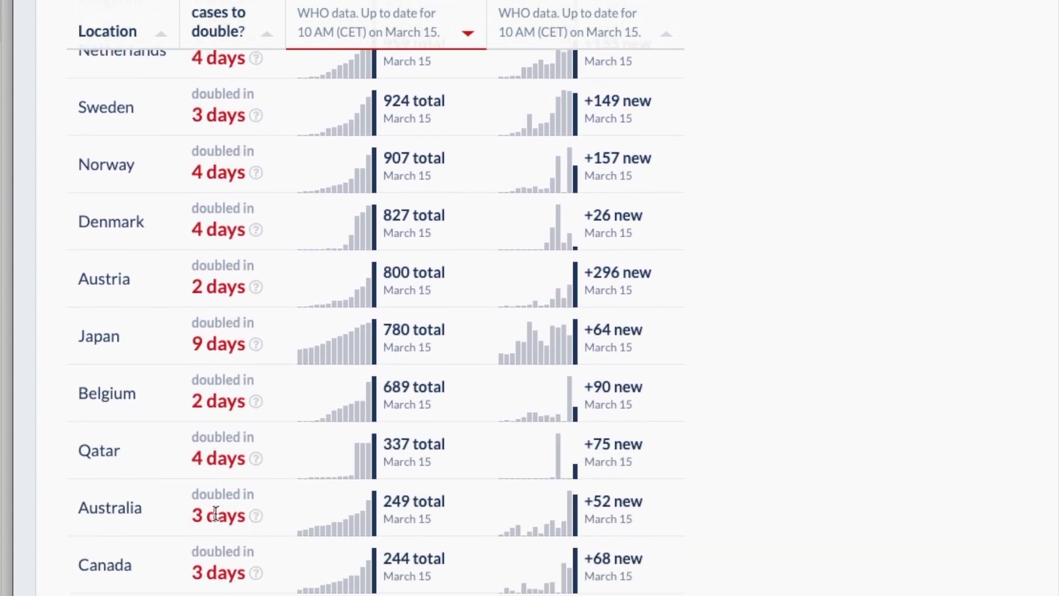